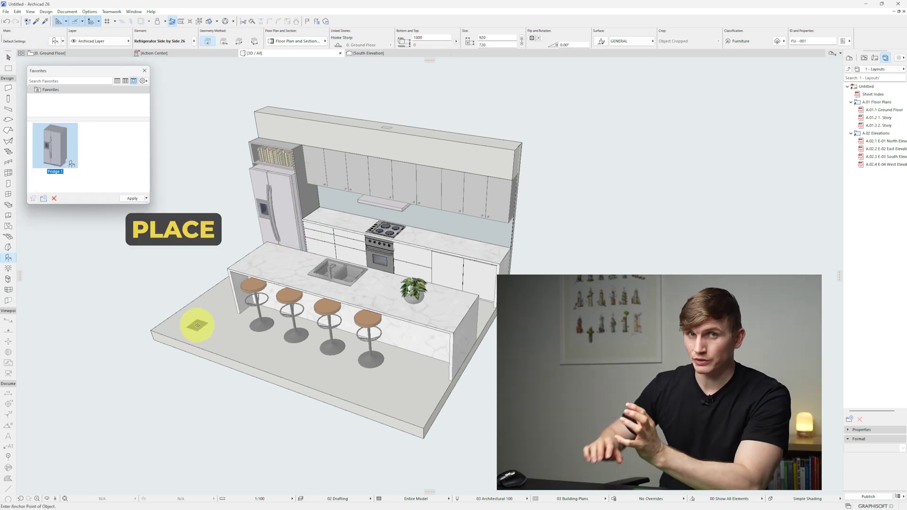
# Update the Fridge 1 favorite to match the placed fridge and view the import choices
pyautogui.click(194, 324)
pyautogui.rightClick(62, 147)
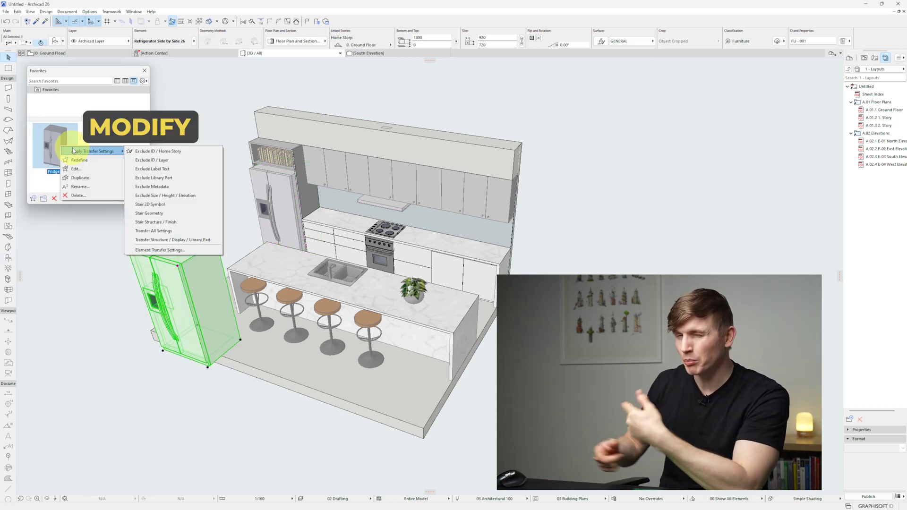
pyautogui.click(78, 161)
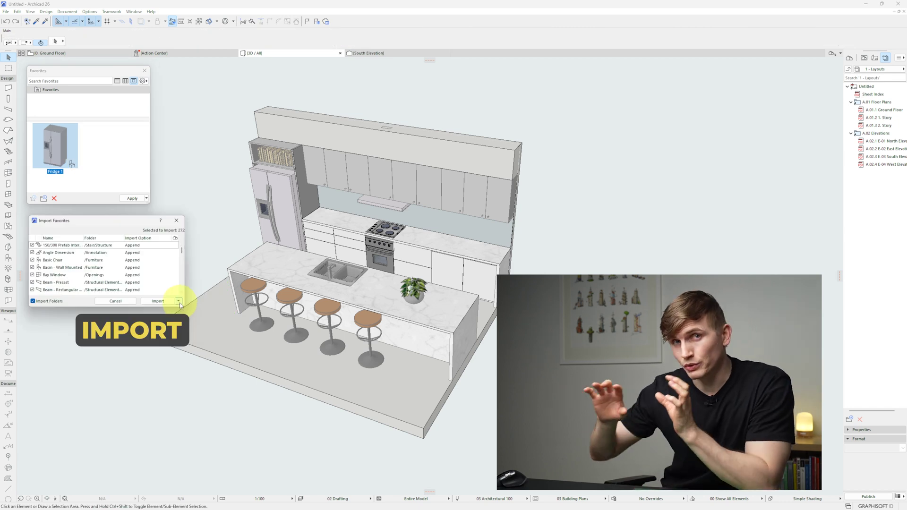
pyautogui.click(179, 302)
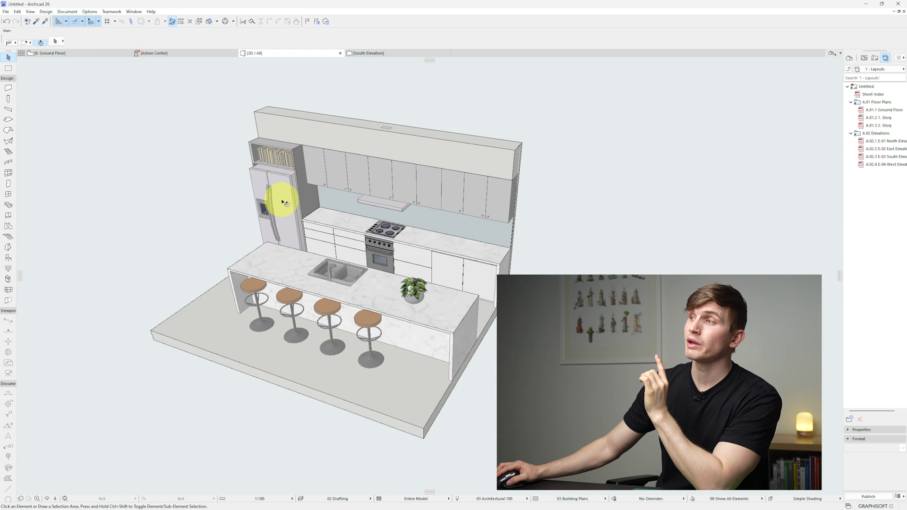
# Select the built-in refrigerator and show the empty Favorites palette
pyautogui.click(284, 202)
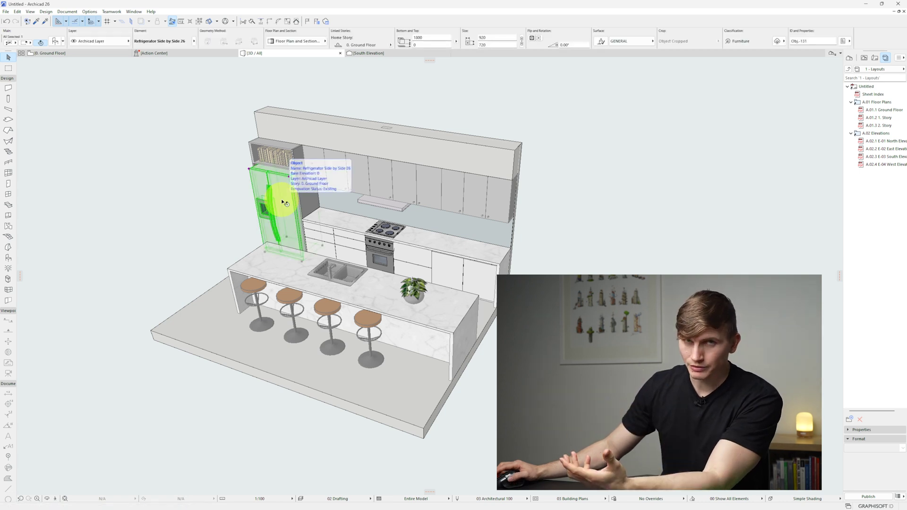
pyautogui.click(134, 11)
pyautogui.moveTo(205, 114)
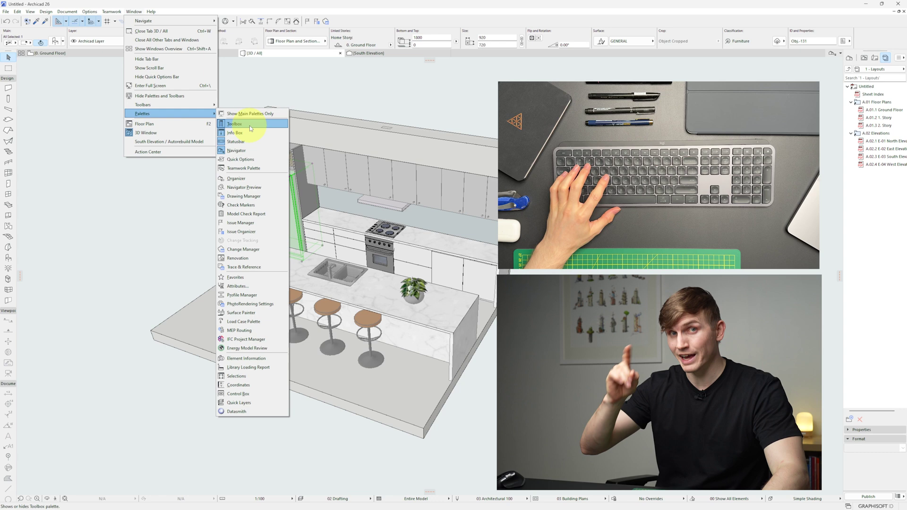
pyautogui.press('f')
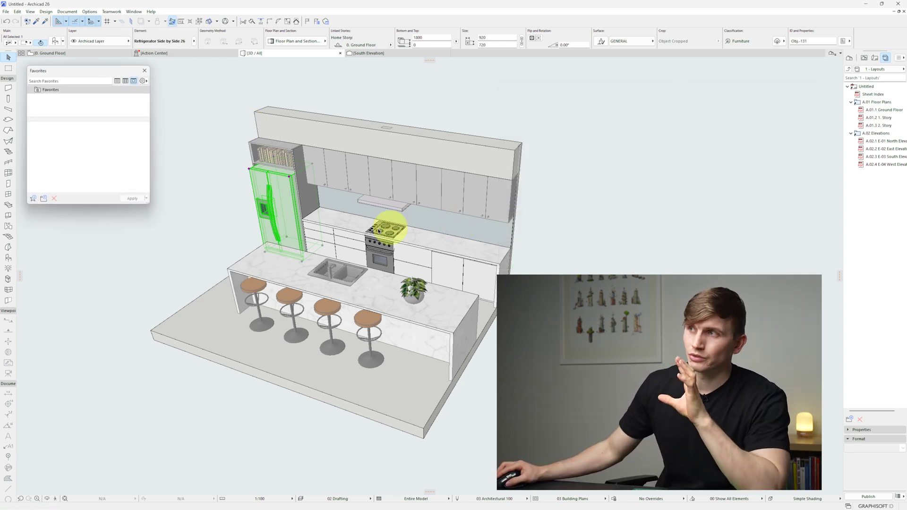
# Save the selected refrigerator's settings as new favorite 'Fridge 1', then deselect it
pyautogui.click(34, 203)
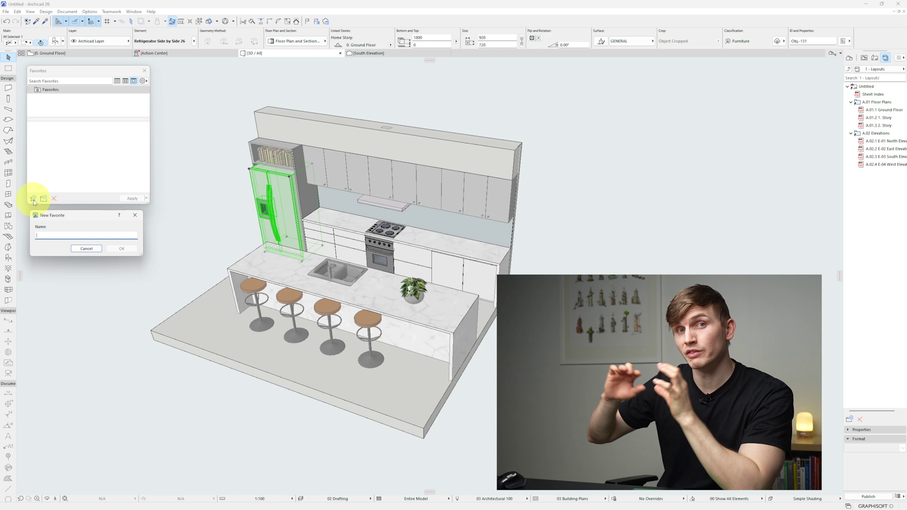
pyautogui.write('Fr')
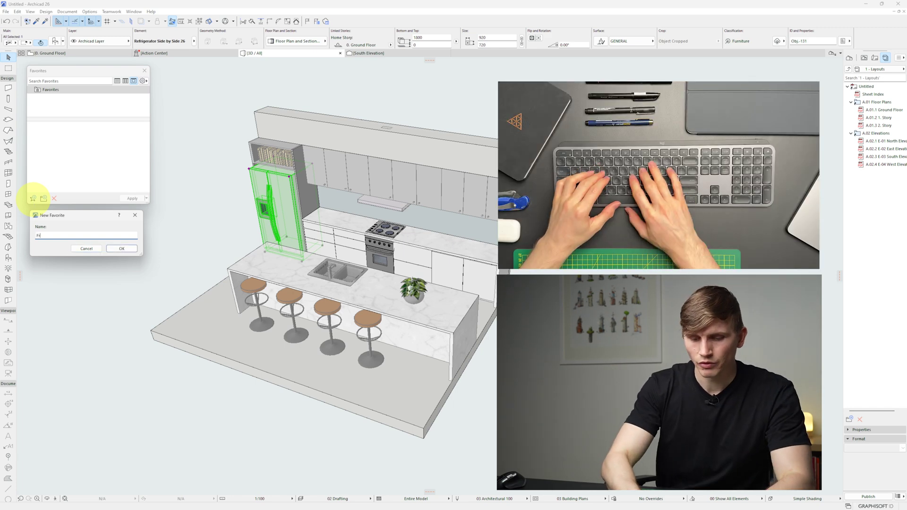
pyautogui.write('idge 1')
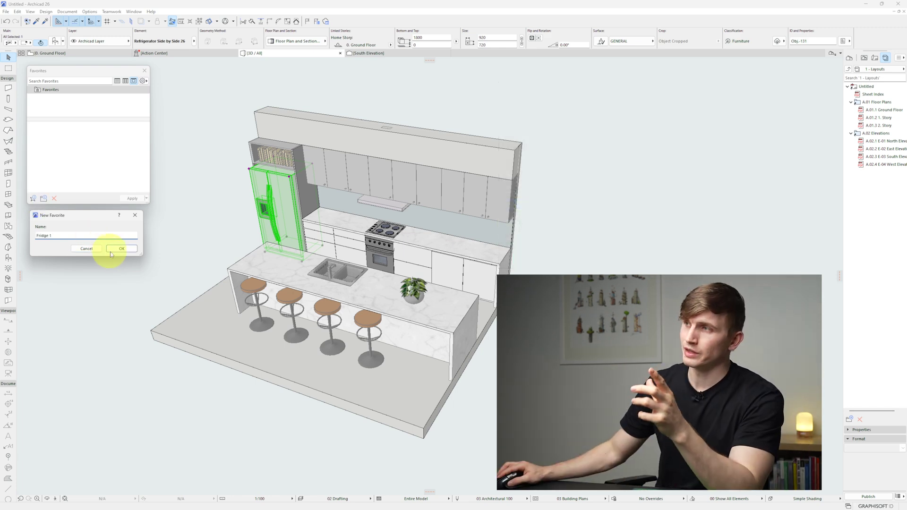
pyautogui.click(119, 249)
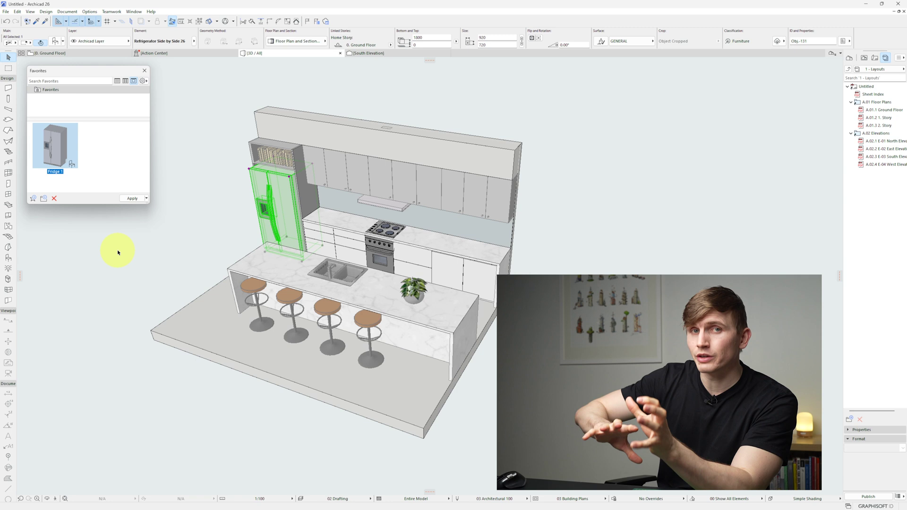
pyautogui.click(197, 198)
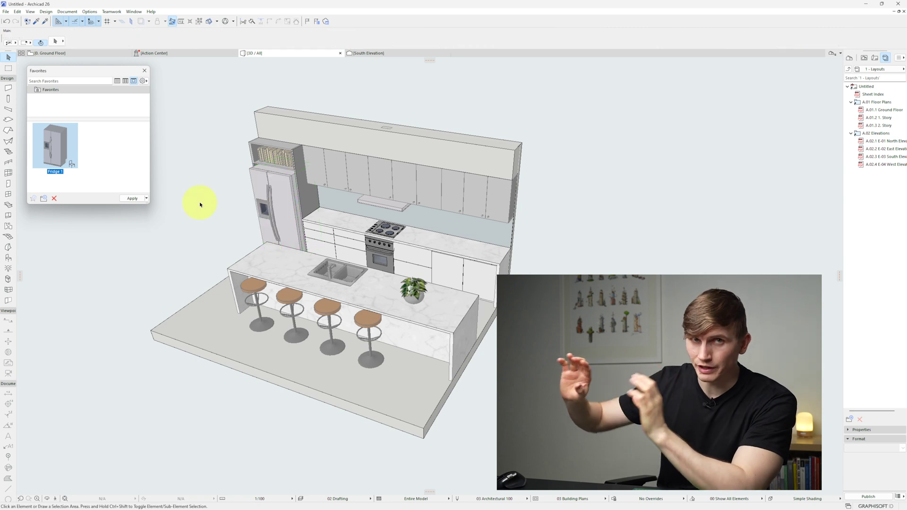
# Place a refrigerator using the Fridge 1 favorite on the front-left floor, then select it
pyautogui.click(8, 259)
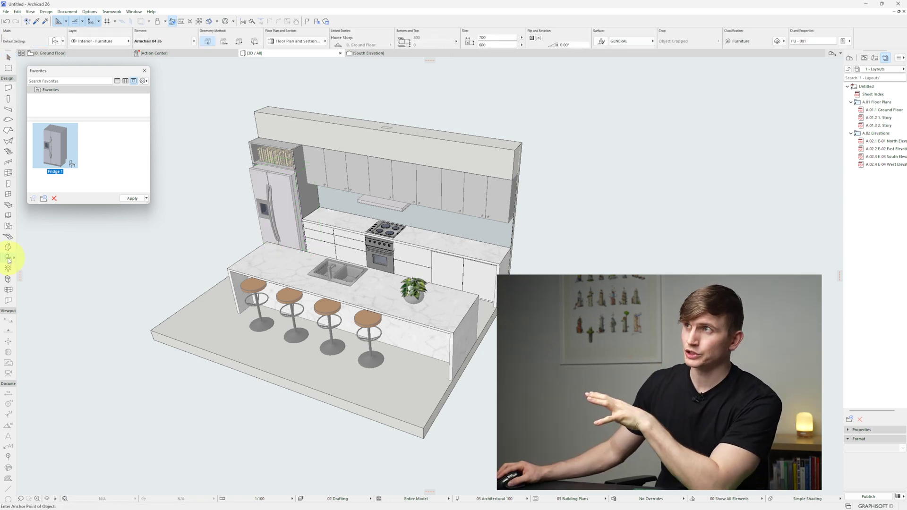
pyautogui.click(64, 42)
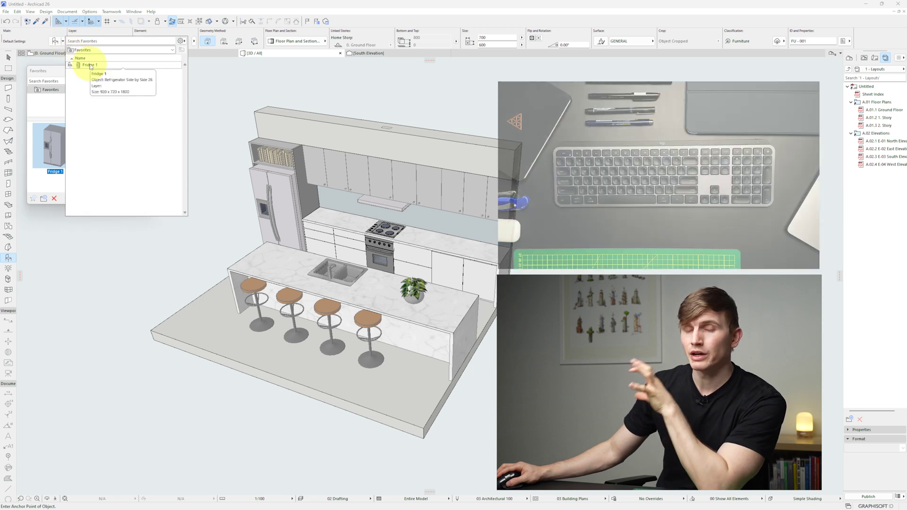
pyautogui.write('fri')
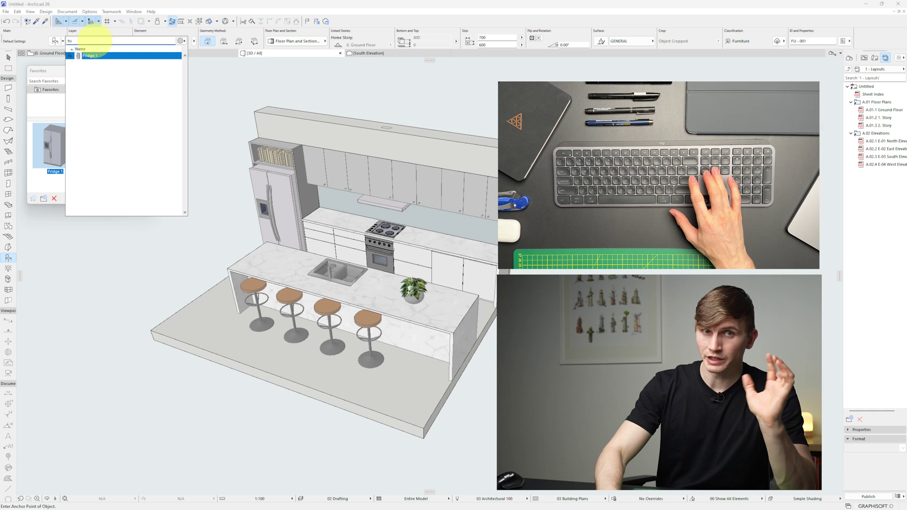
pyautogui.press('Return')
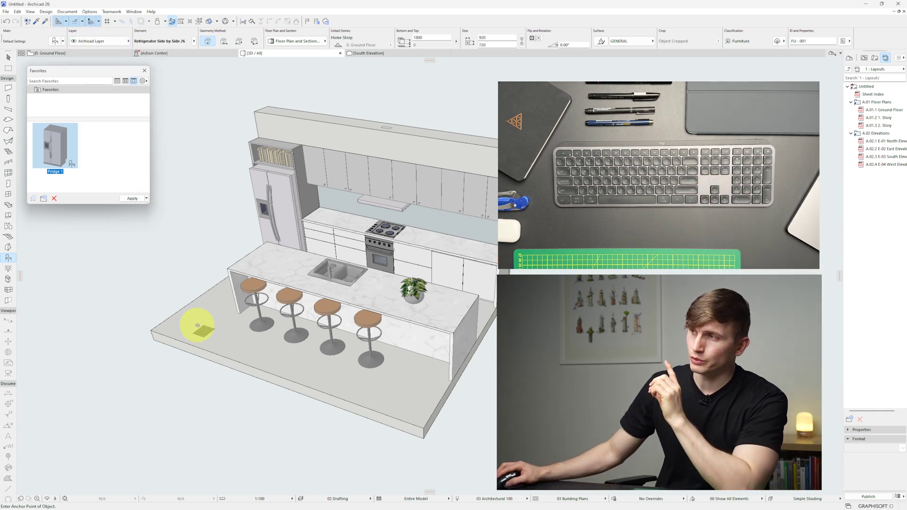
pyautogui.click(197, 324)
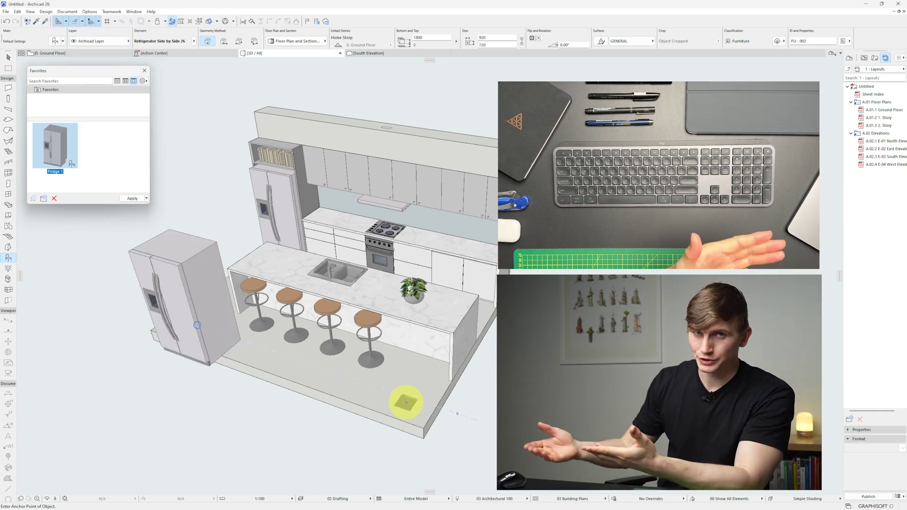
pyautogui.press('Escape')
pyautogui.click(204, 320)
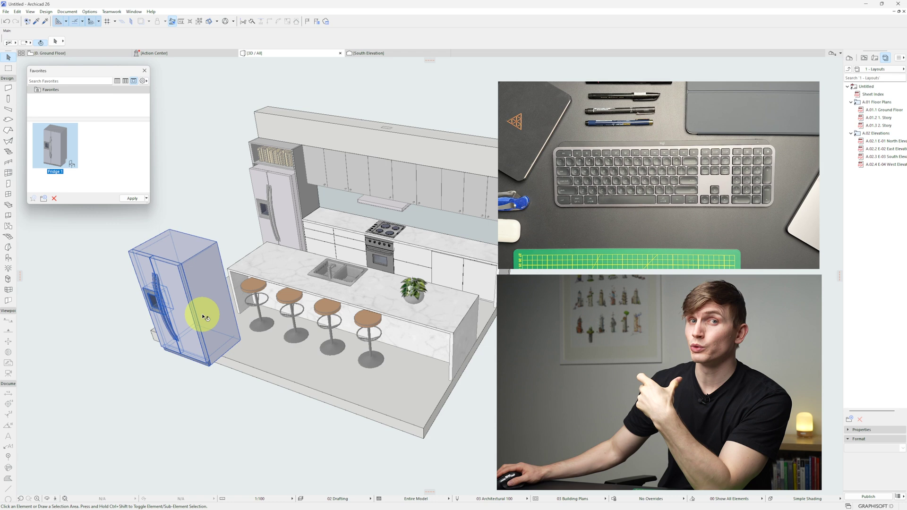
pyautogui.click(203, 316)
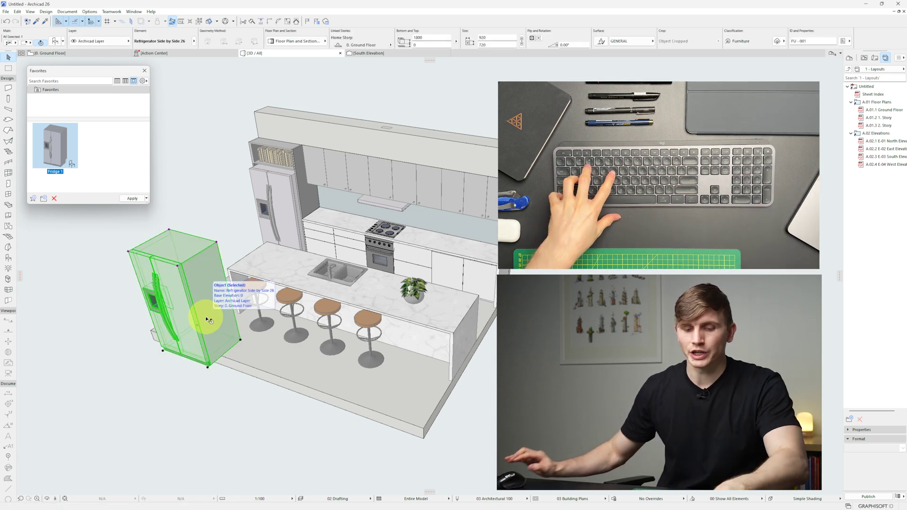
# Set all the refrigerator's surfaces to Paint - Glossy White in its Object settings
pyautogui.hotkey('ctrl', 't')
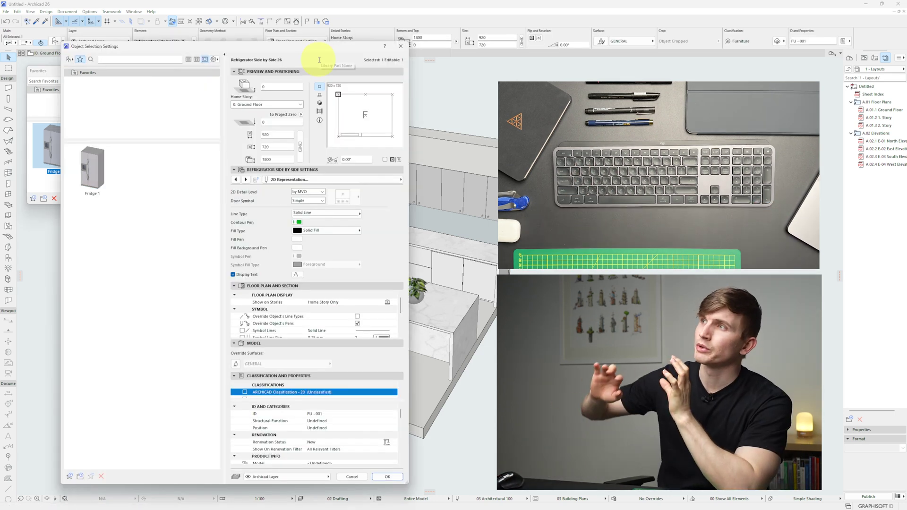
pyautogui.click(291, 180)
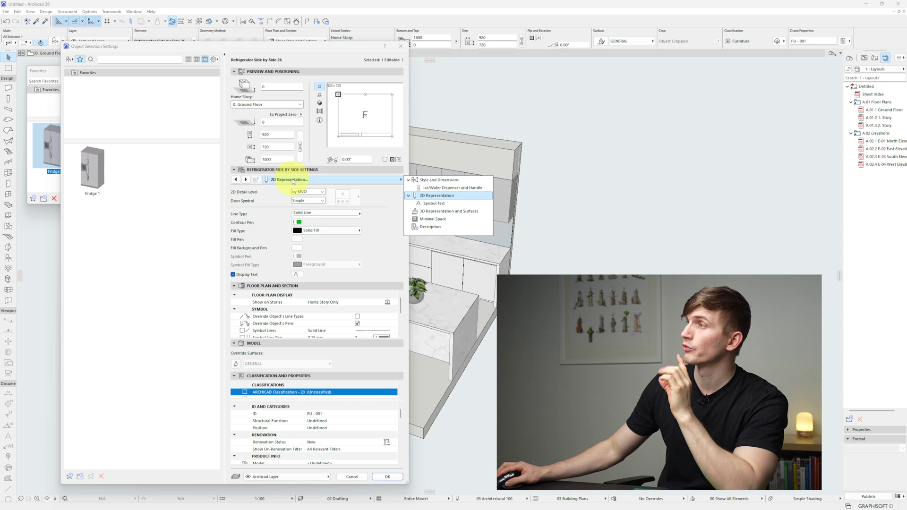
pyautogui.click(474, 213)
pyautogui.click(386, 214)
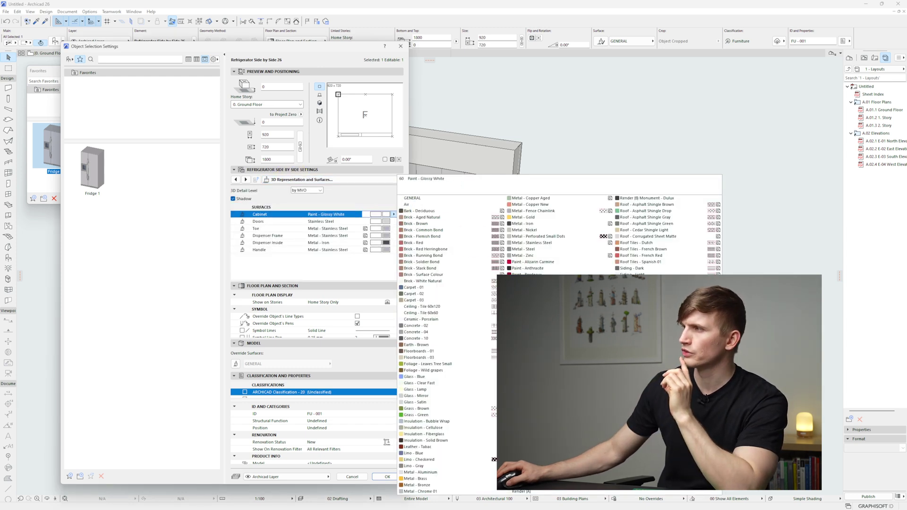
pyautogui.click(455, 296)
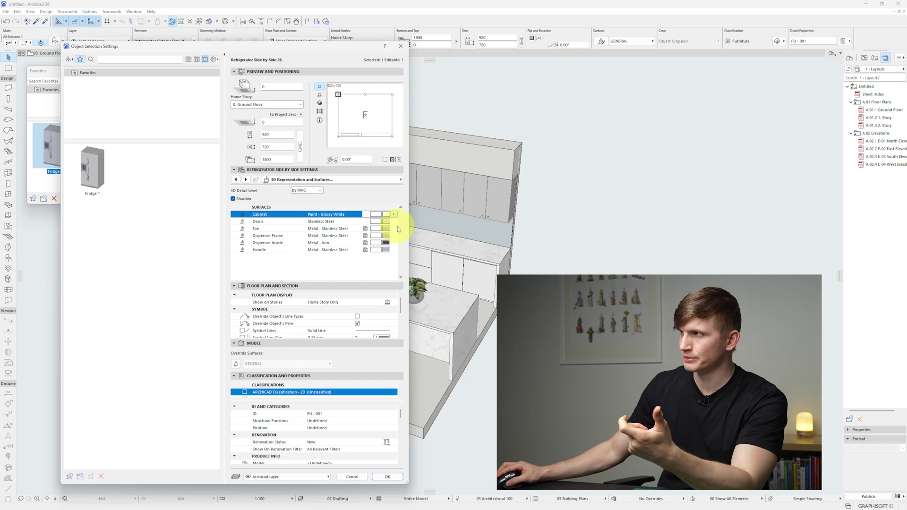
pyautogui.click(394, 250)
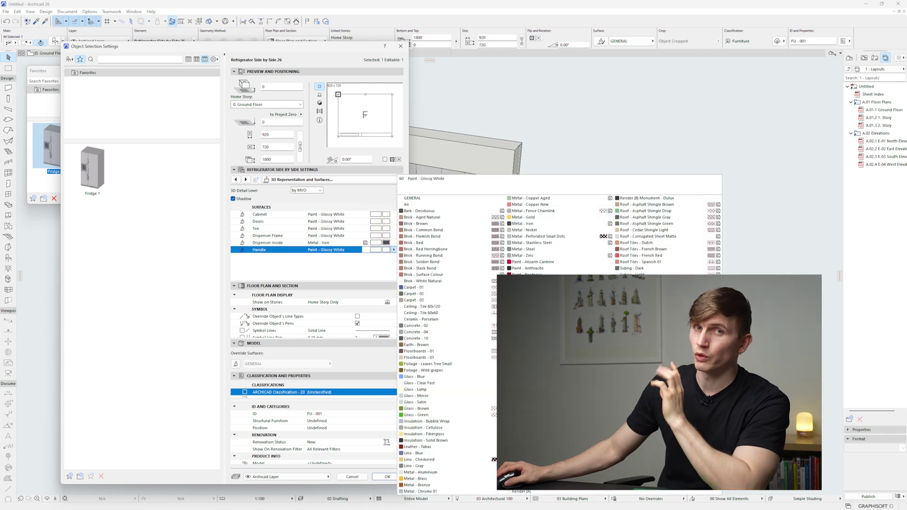
pyautogui.click(384, 472)
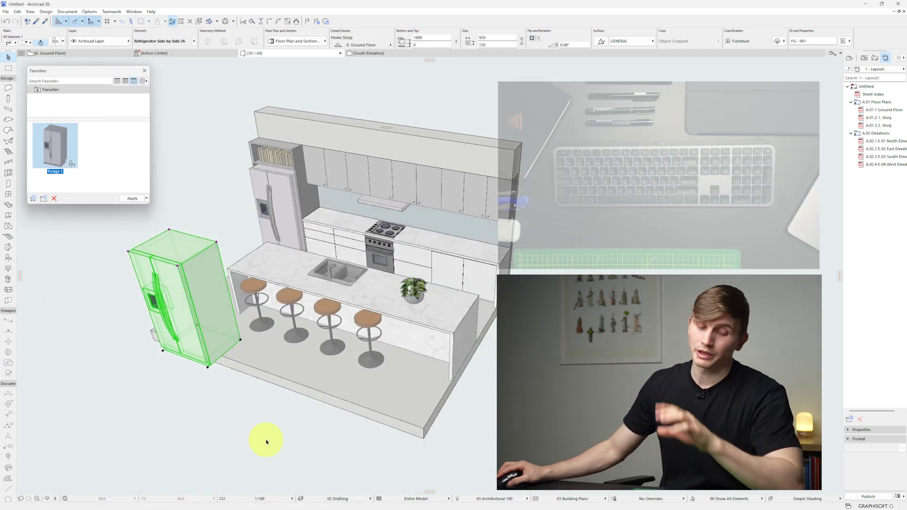
# Select the freestanding fridge and check the Fridge 1 favorite's options without changing anything
pyautogui.press('Escape')
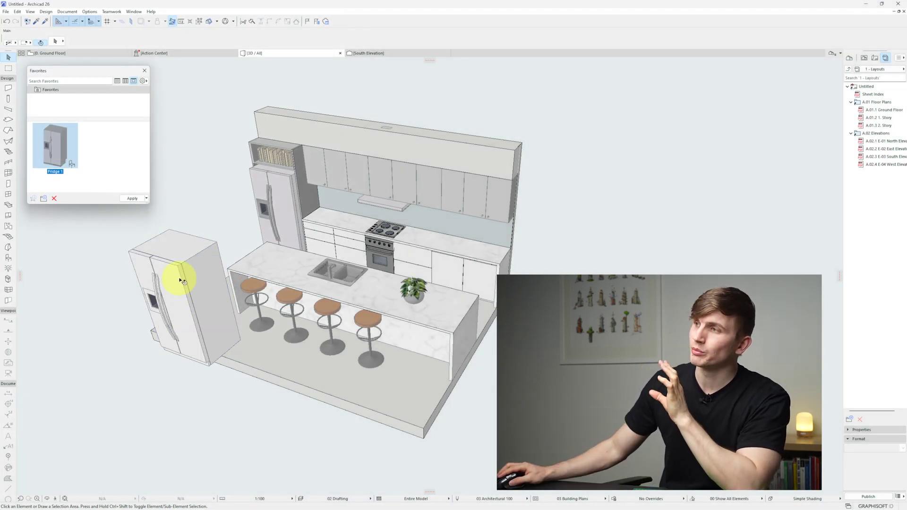
pyautogui.click(182, 280)
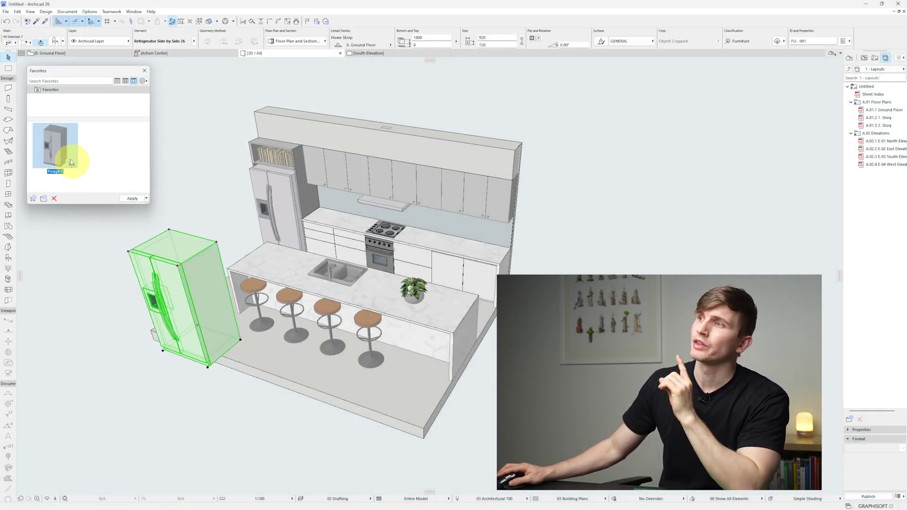
pyautogui.rightClick(60, 147)
pyautogui.moveTo(83, 153)
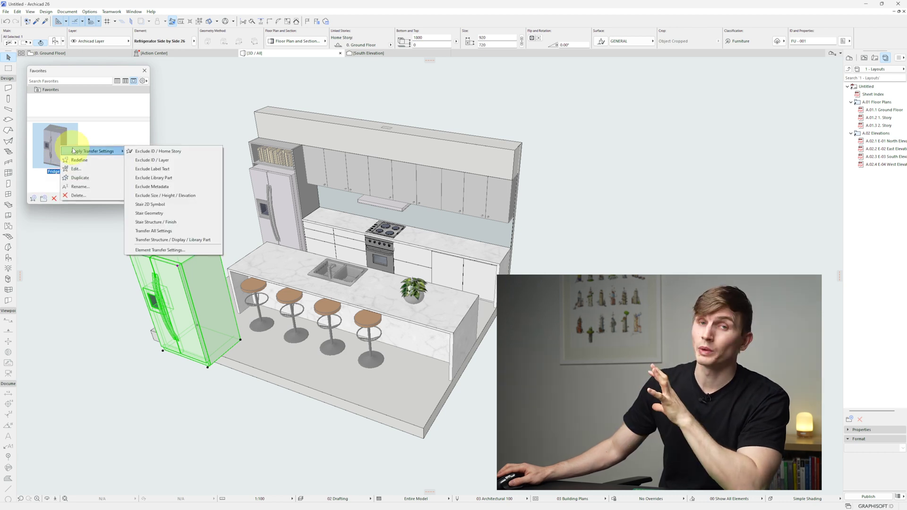
pyautogui.press('Escape')
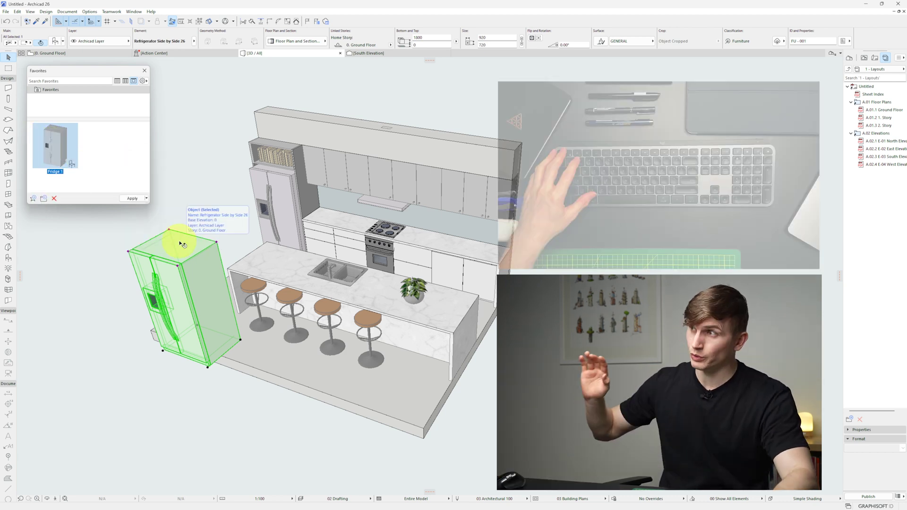
pyautogui.press('Escape')
# Place another Fridge 1 copy in front of the island, then select the built-in fridge
pyautogui.doubleClick(62, 147)
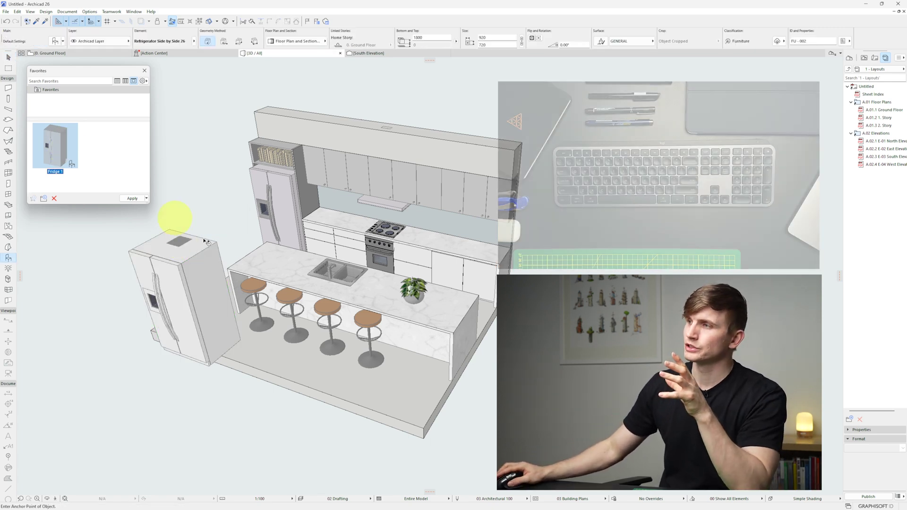
pyautogui.click(371, 391)
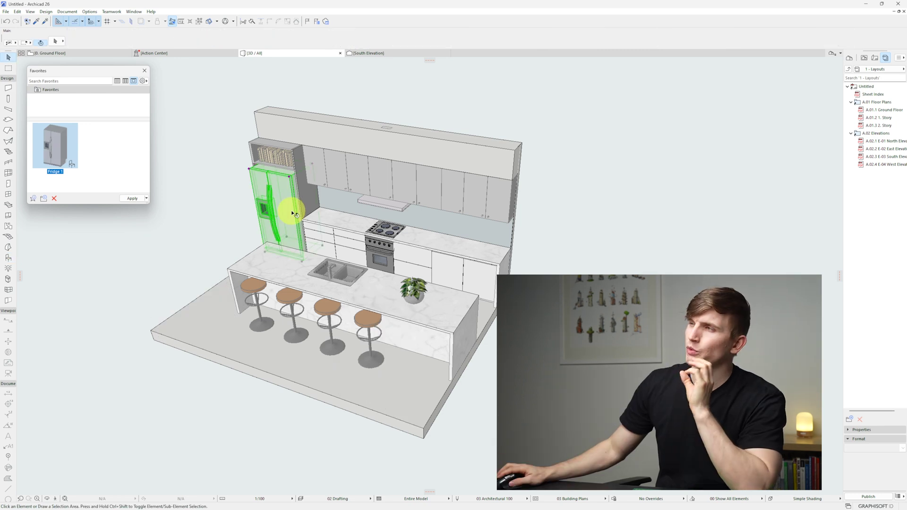
pyautogui.click(292, 211)
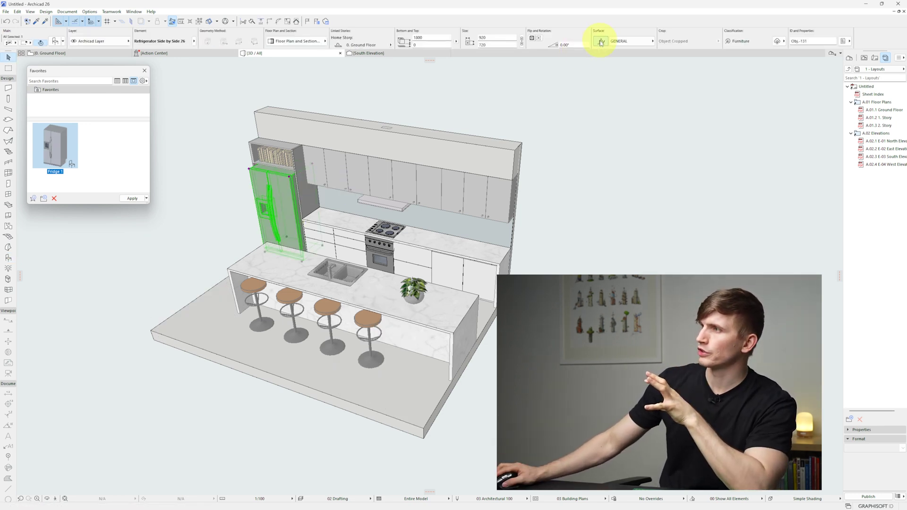
# Override the built-in fridge's surface with Paint, flat WHITE via a 'white' search, then deselect
pyautogui.click(626, 42)
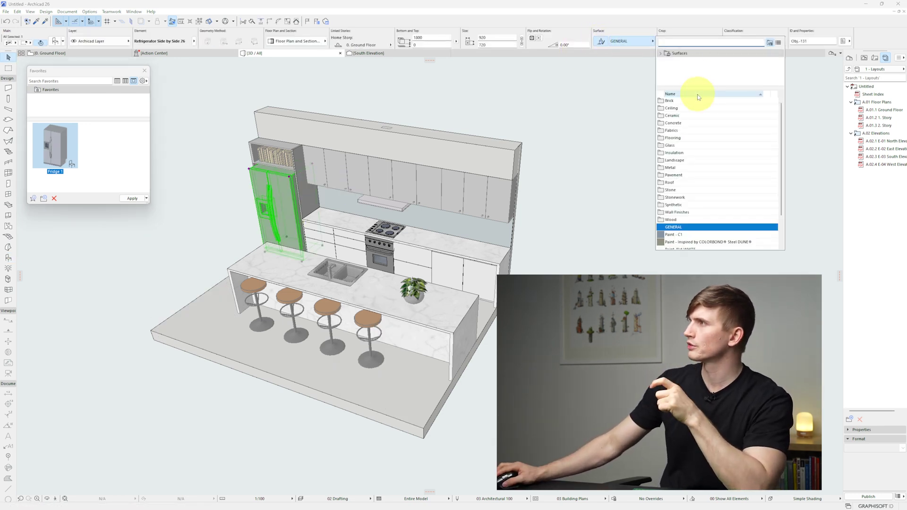
pyautogui.click(679, 42)
pyautogui.write('paint')
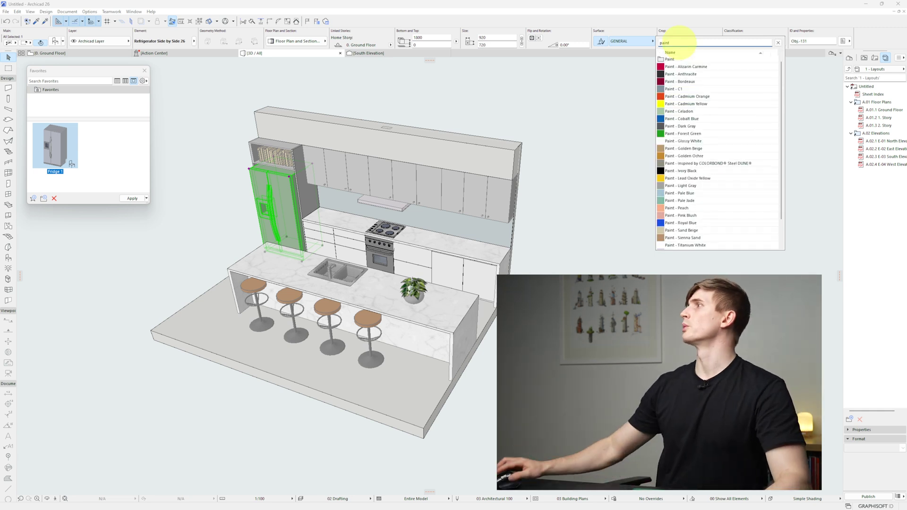
pyautogui.press('BackSpace')
pyautogui.press('BackSpace')
pyautogui.press('BackSpace')
pyautogui.press('BackSpace')
pyautogui.press('BackSpace')
pyautogui.write('white')
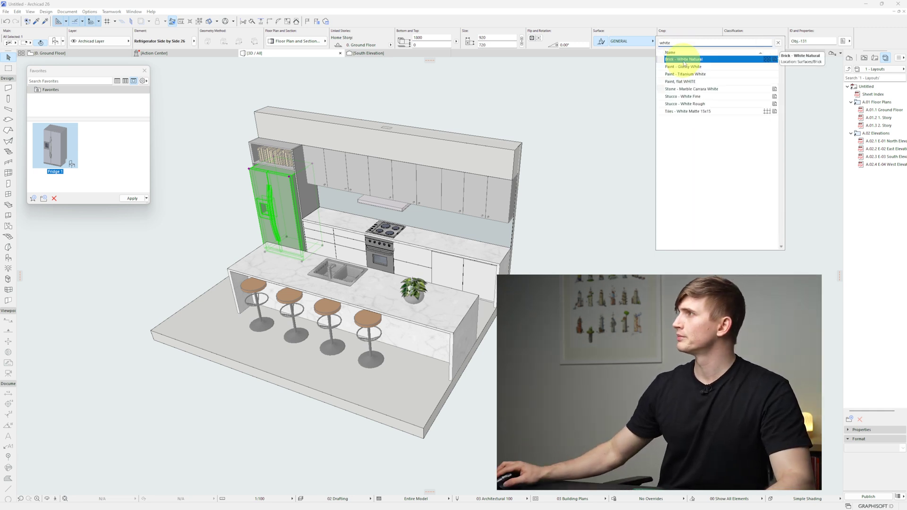
pyautogui.click(696, 83)
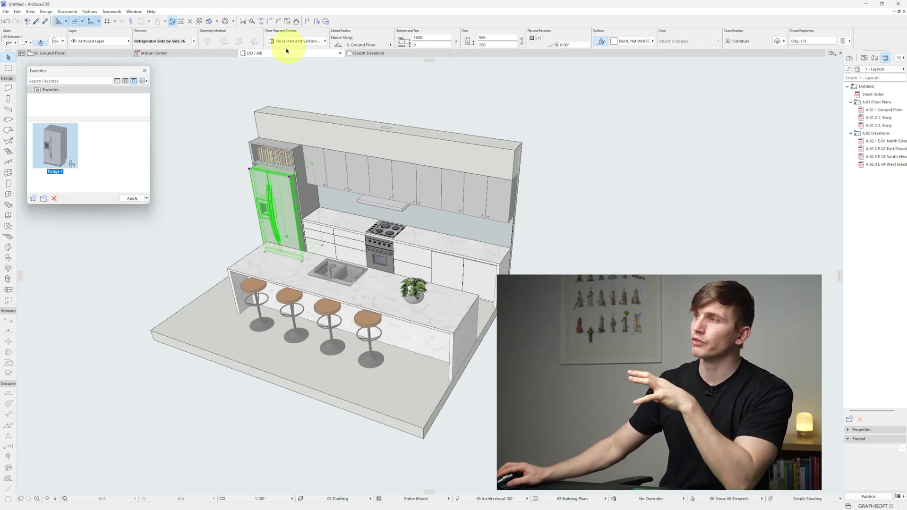
pyautogui.click(224, 100)
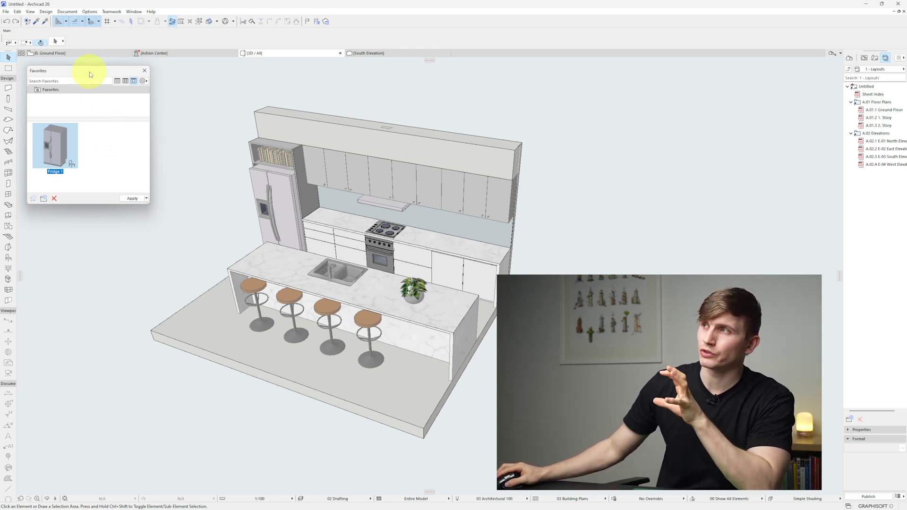
# Start a favorites import, go up one folder, and list All Archicad Projects files
pyautogui.click(144, 82)
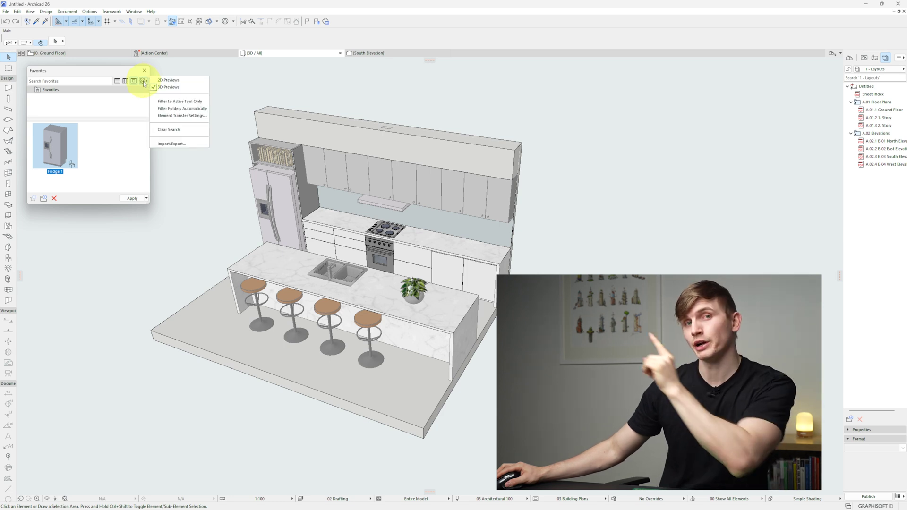
pyautogui.click(172, 144)
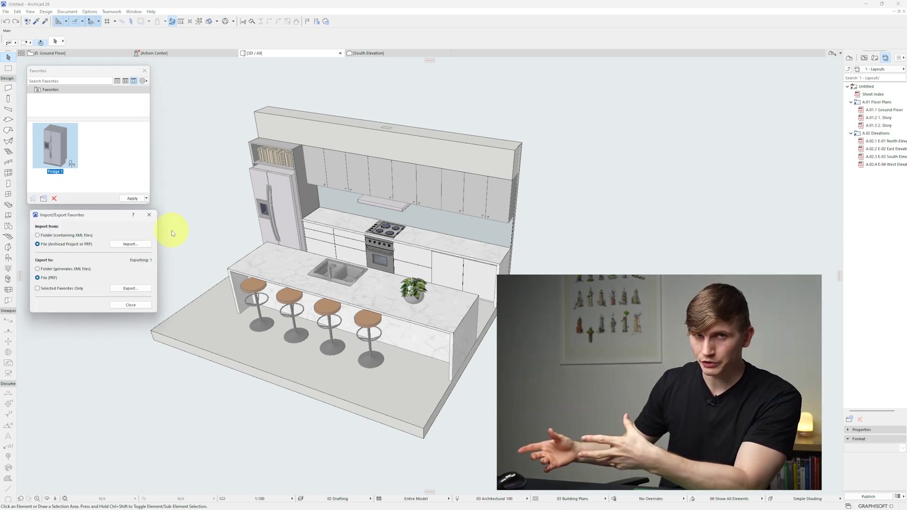
pyautogui.click(132, 245)
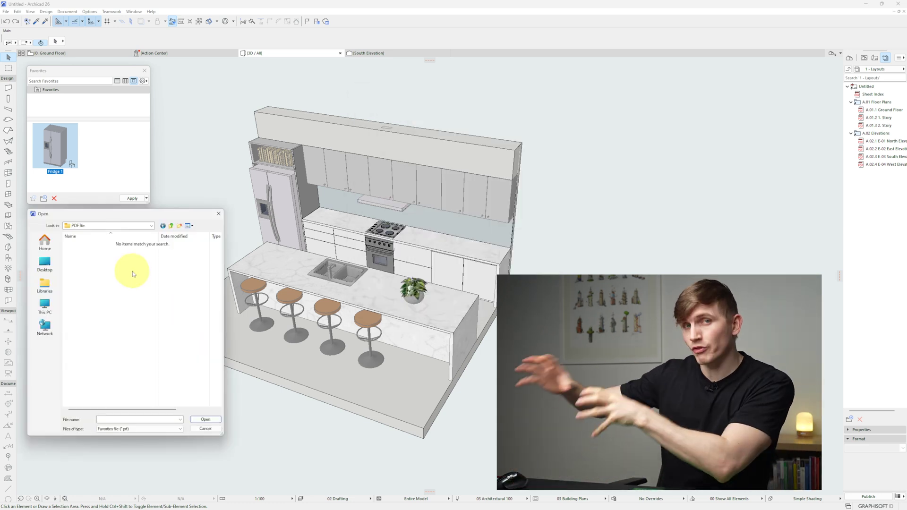
pyautogui.press('BackSpace')
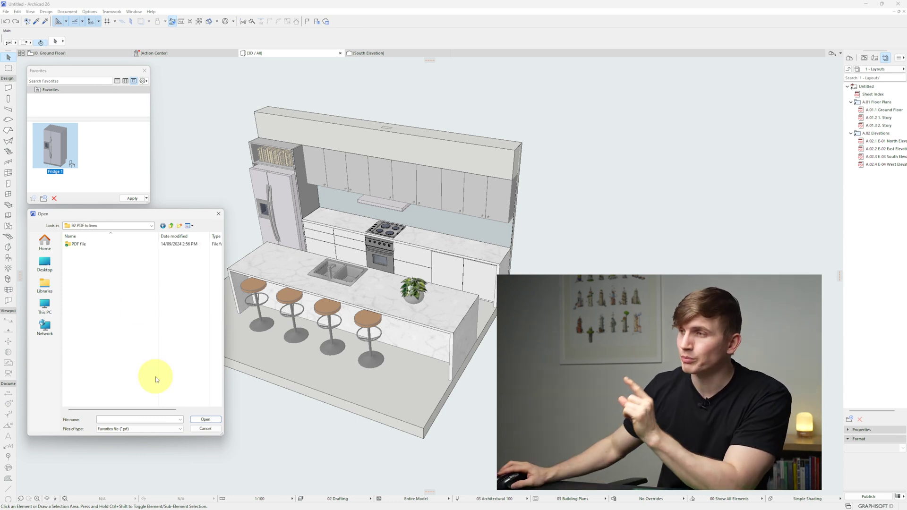
pyautogui.click(148, 430)
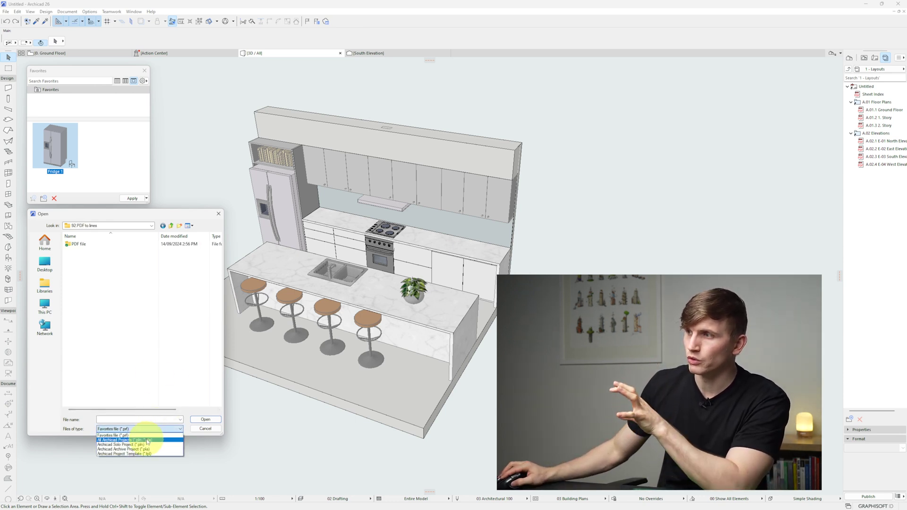
pyautogui.click(147, 440)
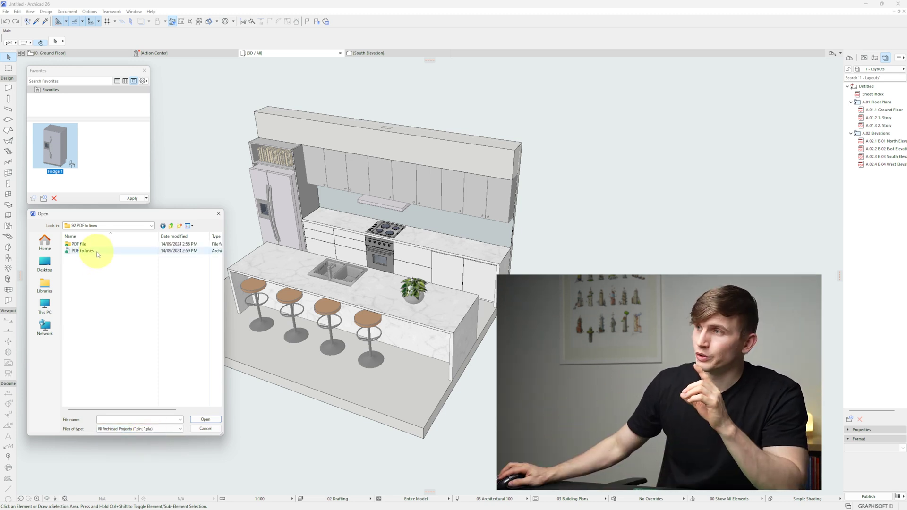
# Open the 'PDF to lines' project and import all its favorites
pyautogui.click(144, 251)
pyautogui.click(206, 419)
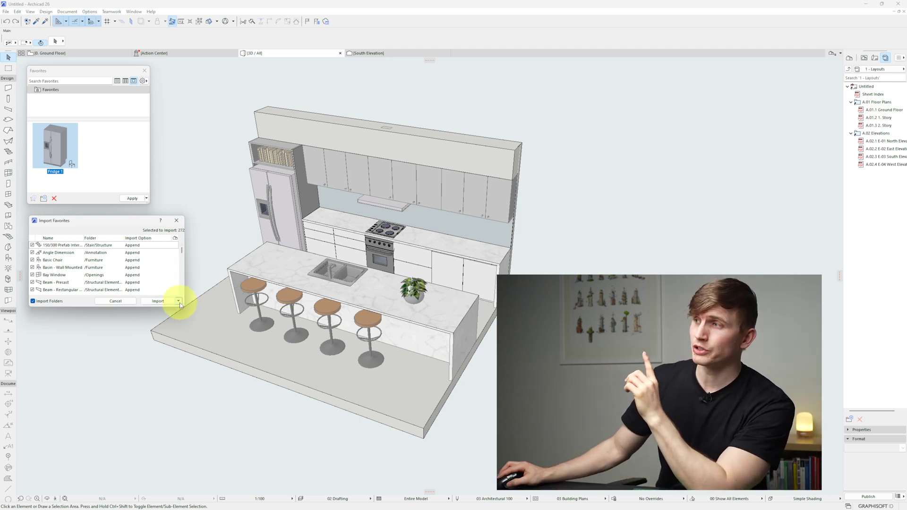
pyautogui.click(179, 302)
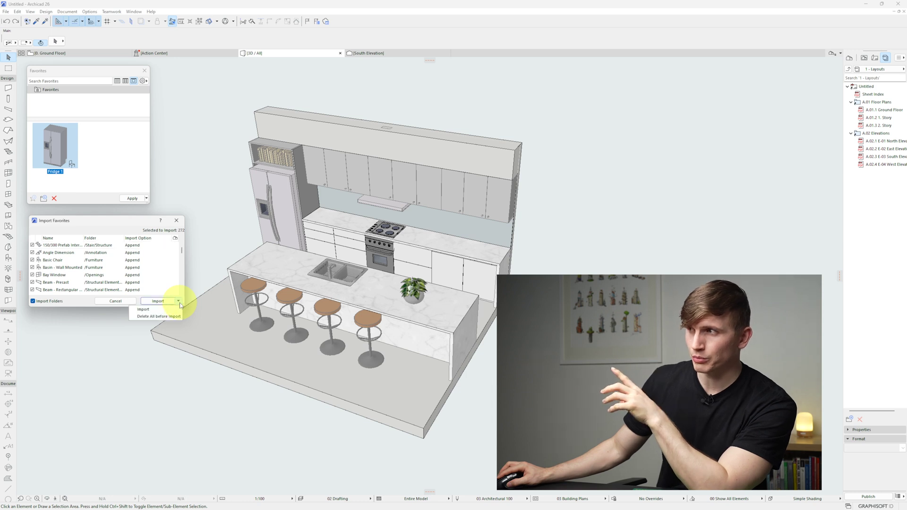
pyautogui.click(148, 309)
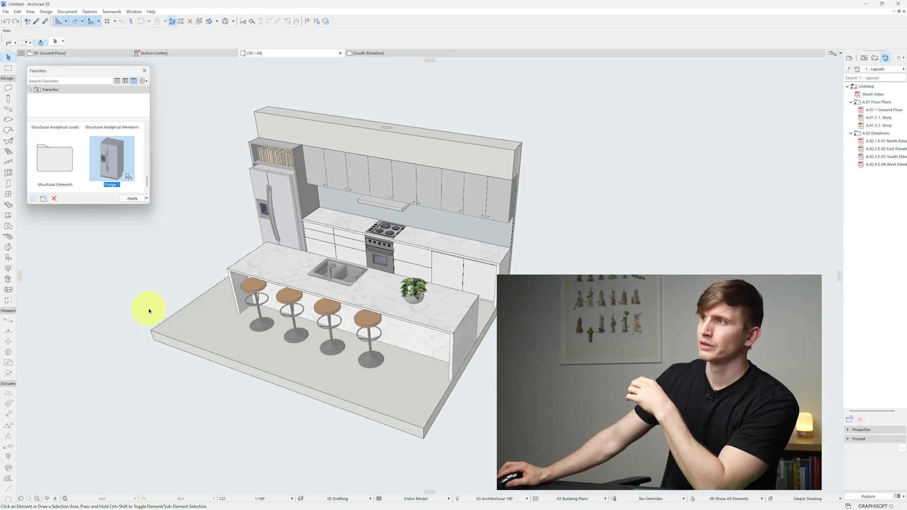